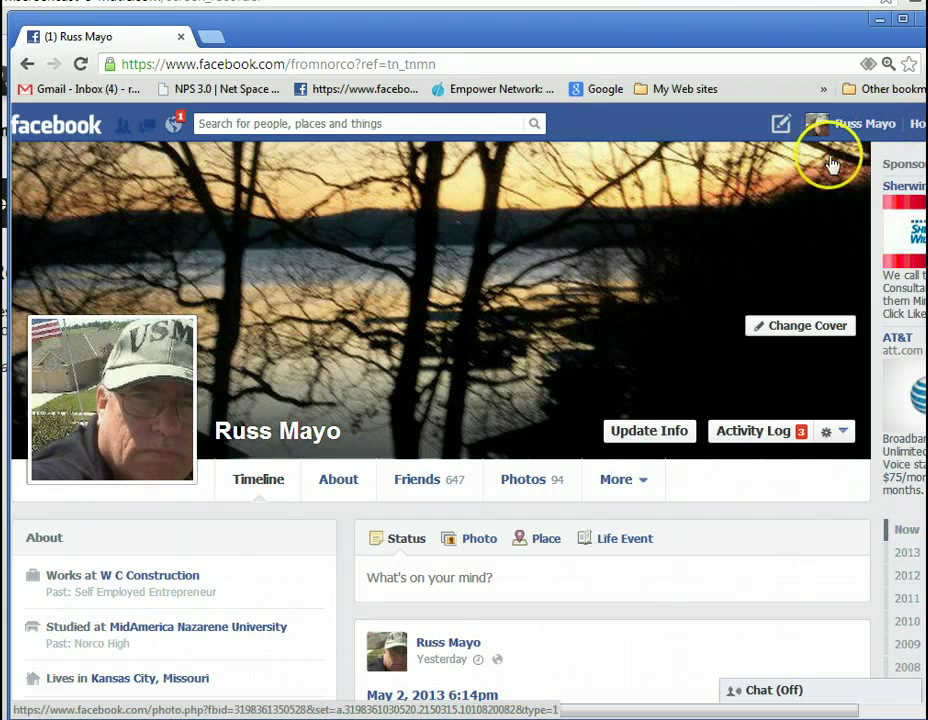
- From the home feed, open the Friends lists page and start a new list
{"action": "left_click", "coordinate": [914, 124]}
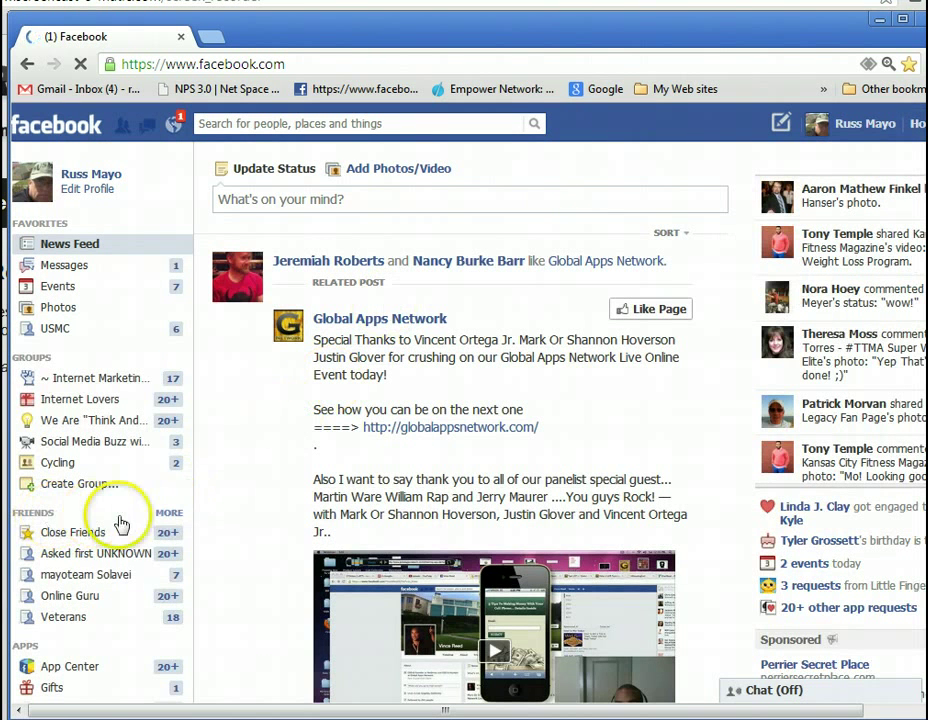
{"action": "left_click", "coordinate": [170, 516]}
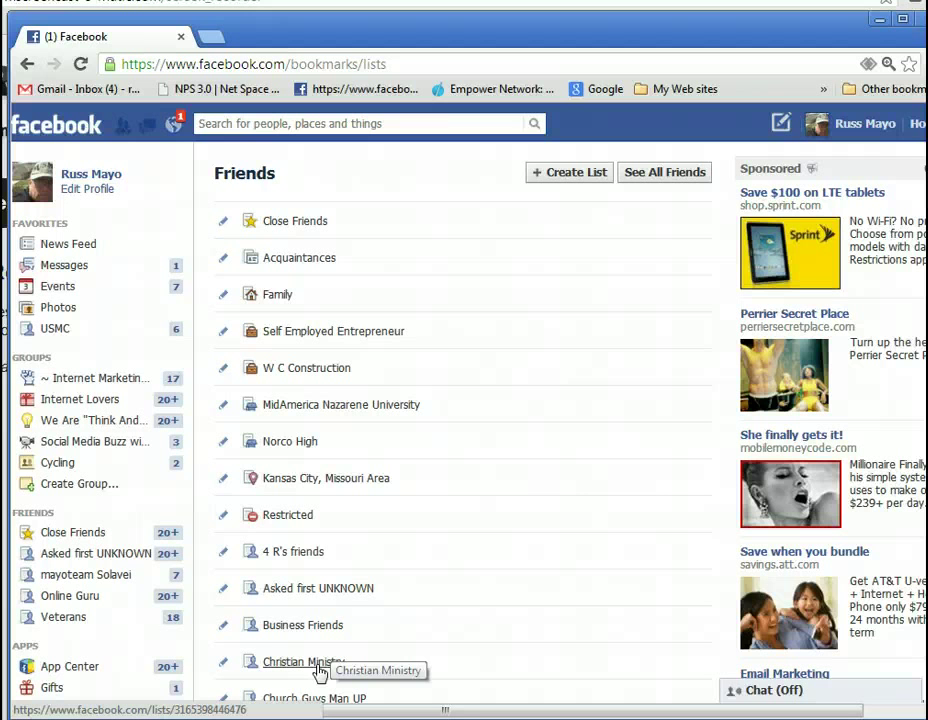
{"action": "left_click", "coordinate": [573, 176]}
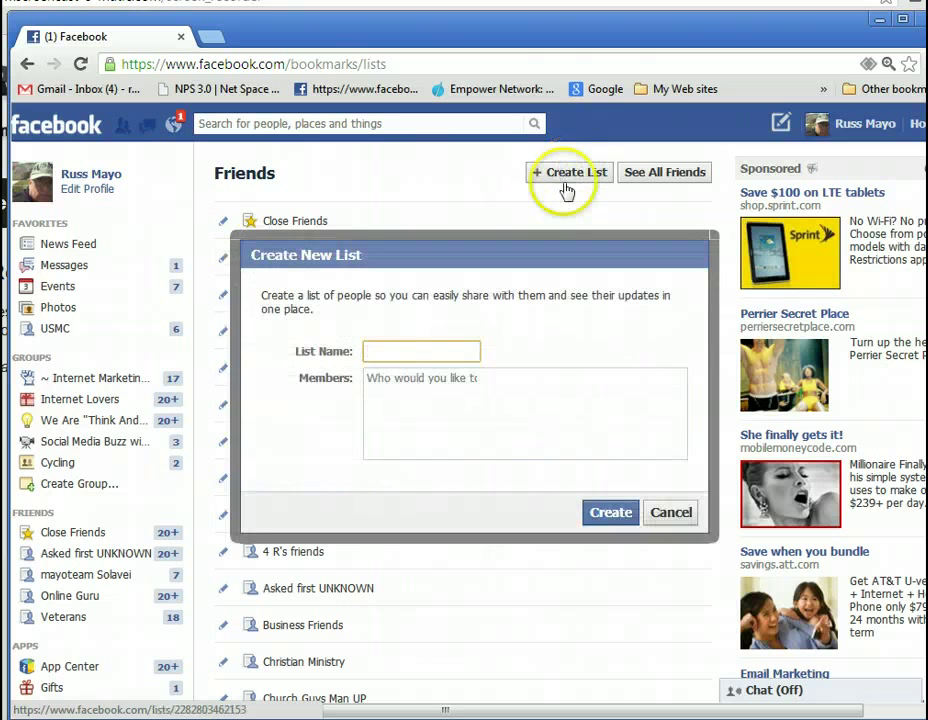
- Name the new list 'Crazy FB buddies' and move to the Members field
{"action": "type", "text": "Crazy FB "}
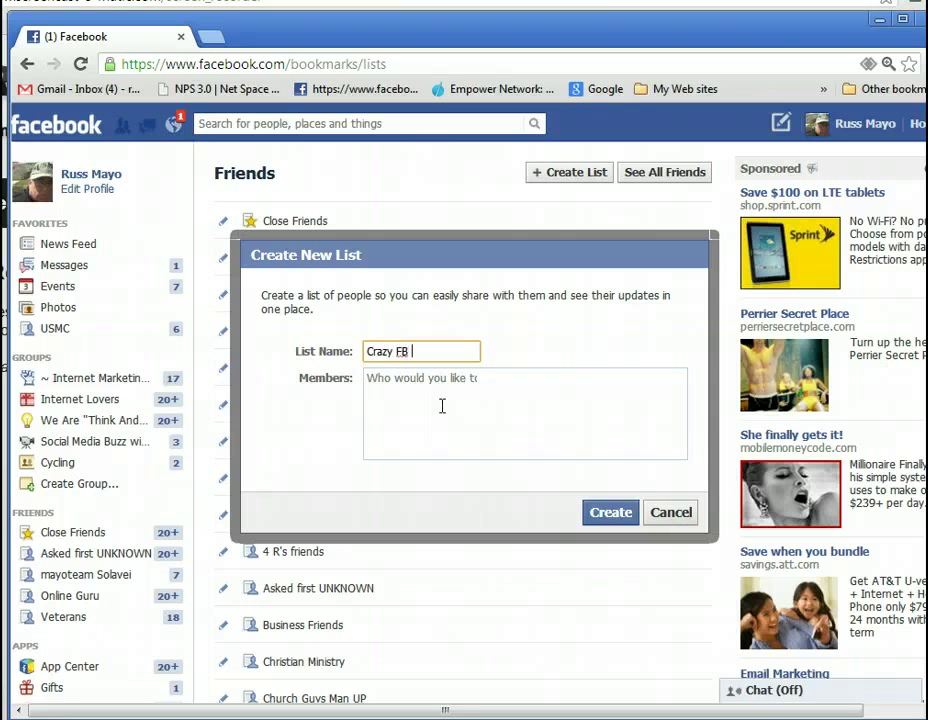
{"action": "type", "text": "R"}
{"action": "key", "text": "BackSpace"}
{"action": "type", "text": "buddies"}
{"action": "left_click", "coordinate": [503, 398]}
{"action": "left_click", "coordinate": [505, 398]}
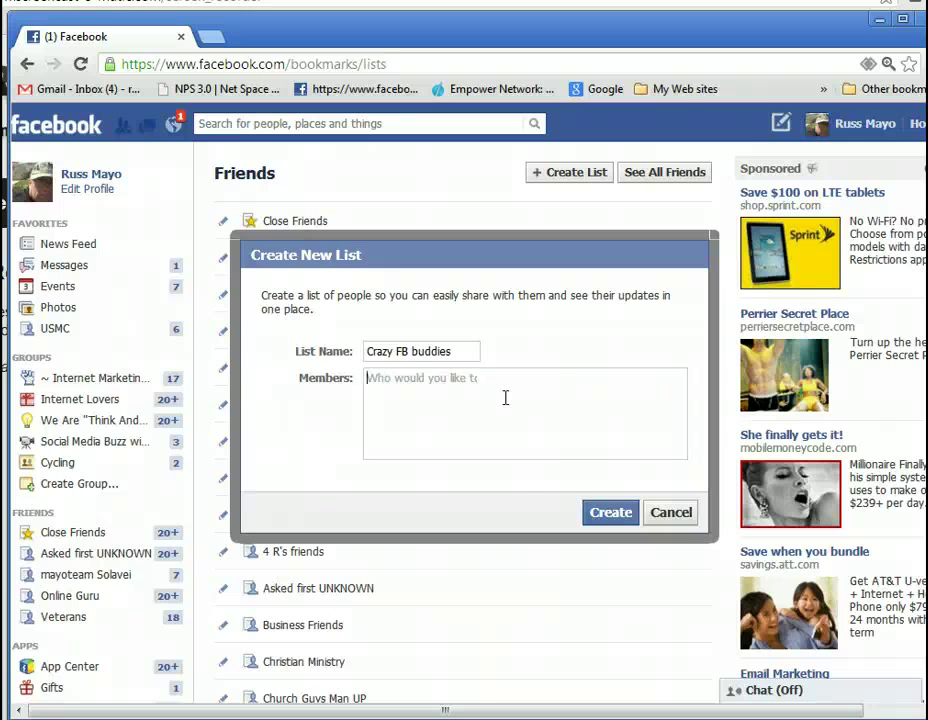
- Add the suggested friend matching 'Co' as the list's first member
{"action": "type", "text": "c"}
{"action": "key", "text": "BackSpace"}
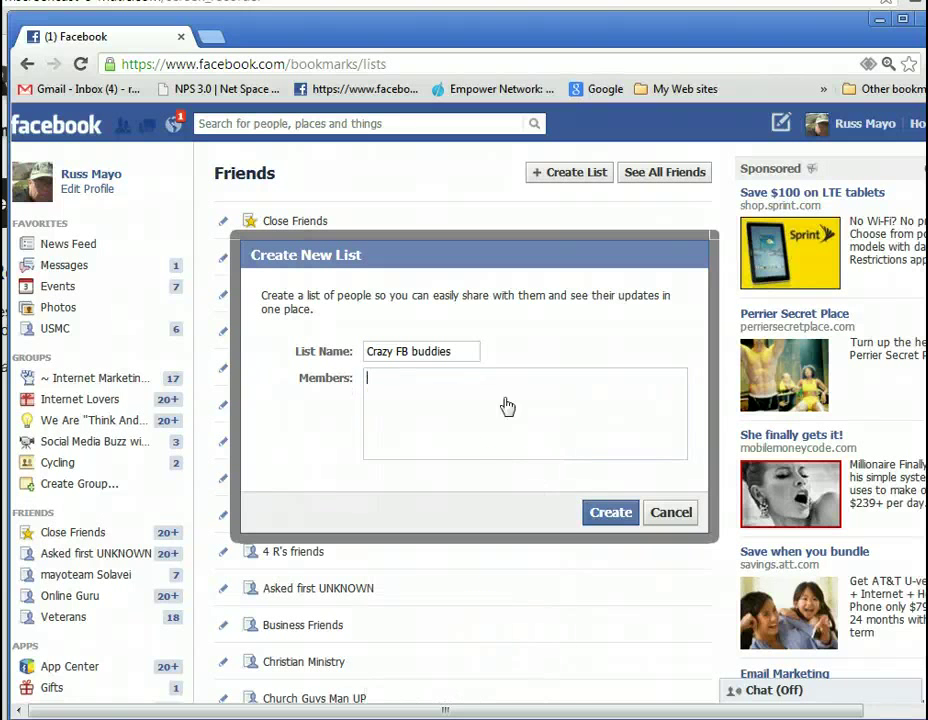
{"action": "type", "text": "C"}
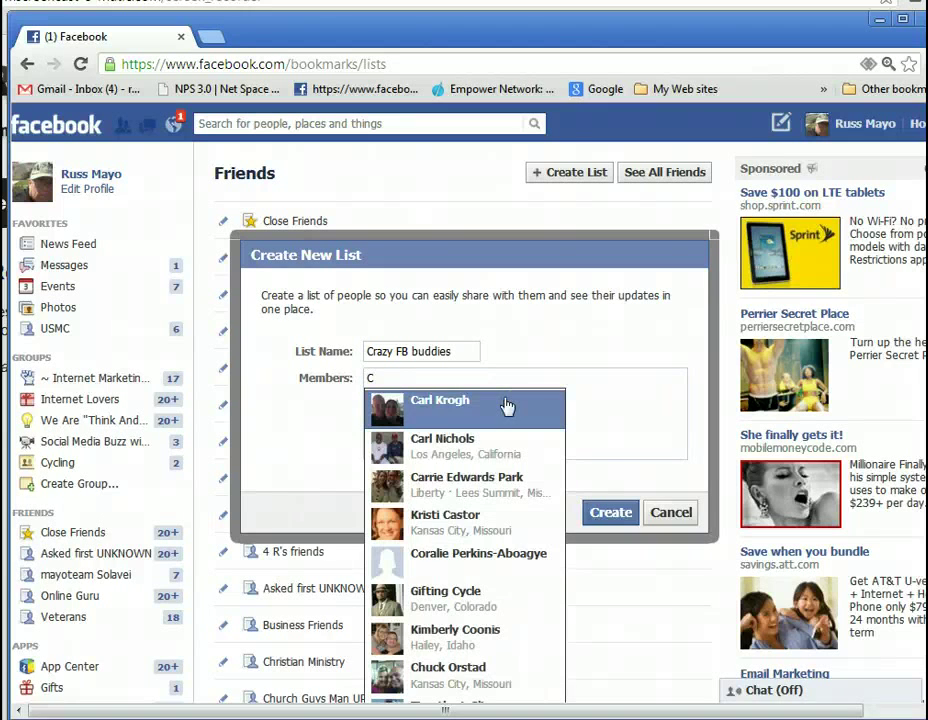
{"action": "type", "text": "o"}
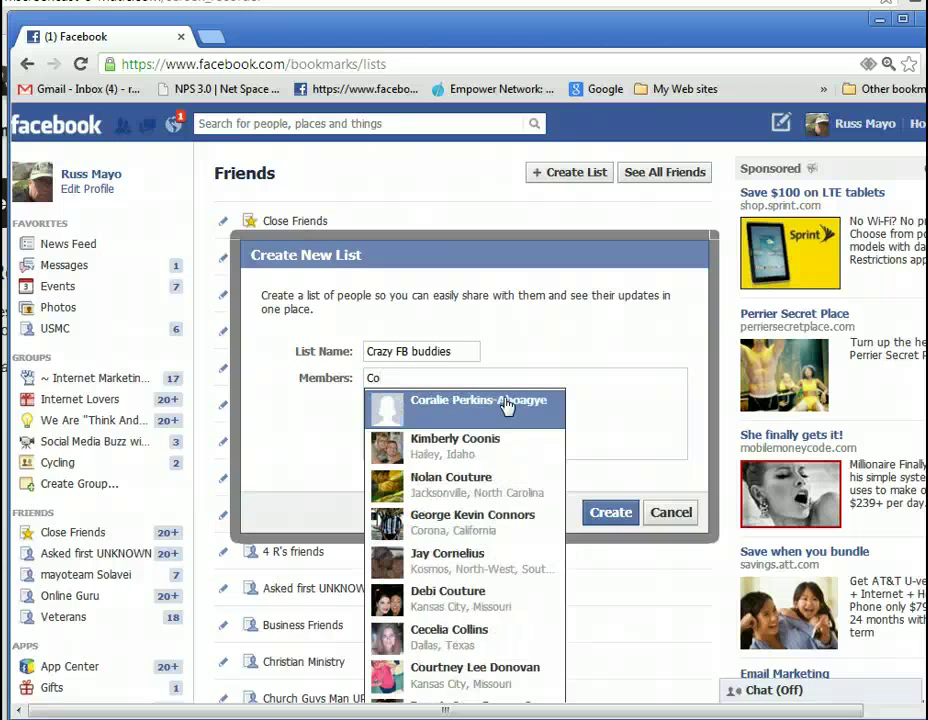
{"action": "left_click", "coordinate": [492, 410]}
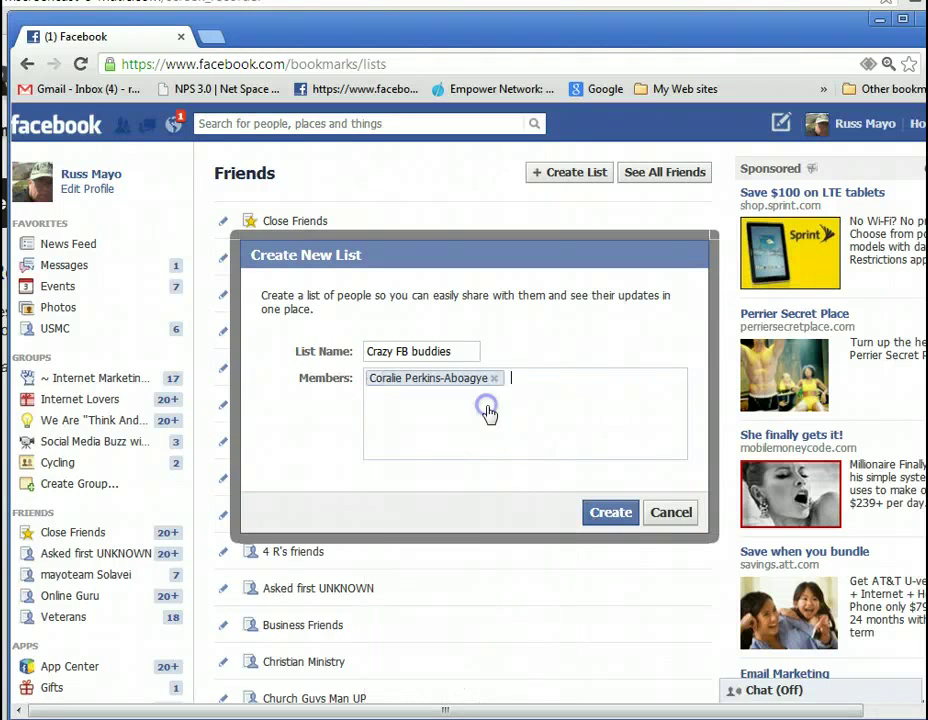
- Try a second member from the 'd' suggestions, then discard that unfinished entry
{"action": "left_click", "coordinate": [558, 391]}
{"action": "left_click", "coordinate": [593, 486]}
{"action": "left_click", "coordinate": [567, 432]}
{"action": "left_click", "coordinate": [556, 394]}
{"action": "type", "text": "d"}
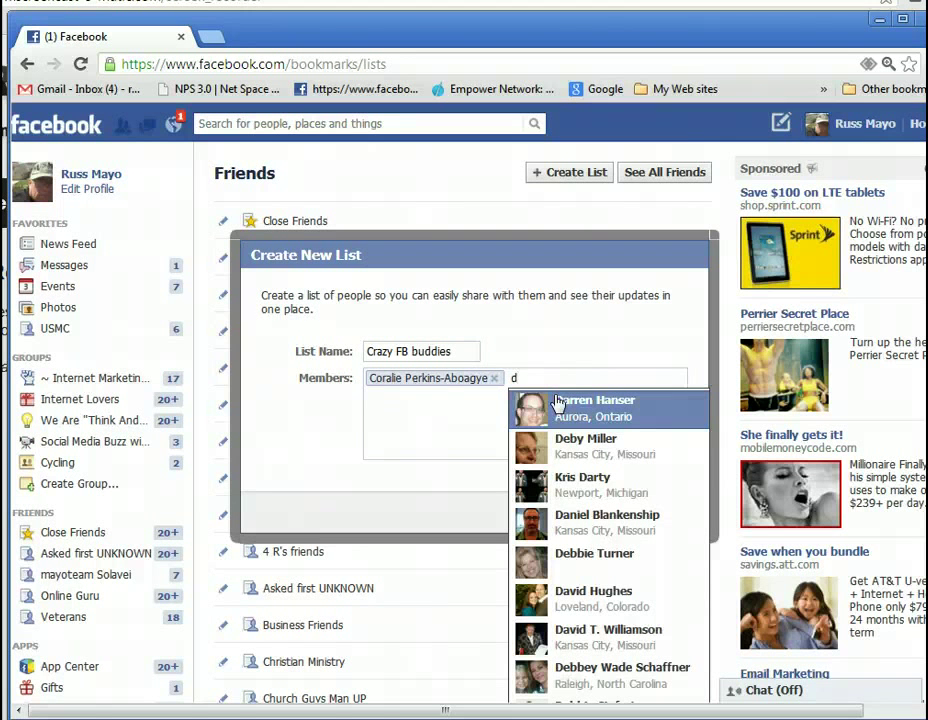
{"action": "key", "text": "Down"}
{"action": "key", "text": "Down"}
{"action": "key", "text": "Down"}
{"action": "key", "text": "Down"}
{"action": "key", "text": "Down"}
{"action": "key", "text": "Down"}
{"action": "key", "text": "Down"}
{"action": "key", "text": "Down"}
{"action": "key", "text": "Up"}
{"action": "key", "text": "Up"}
{"action": "key", "text": "Up"}
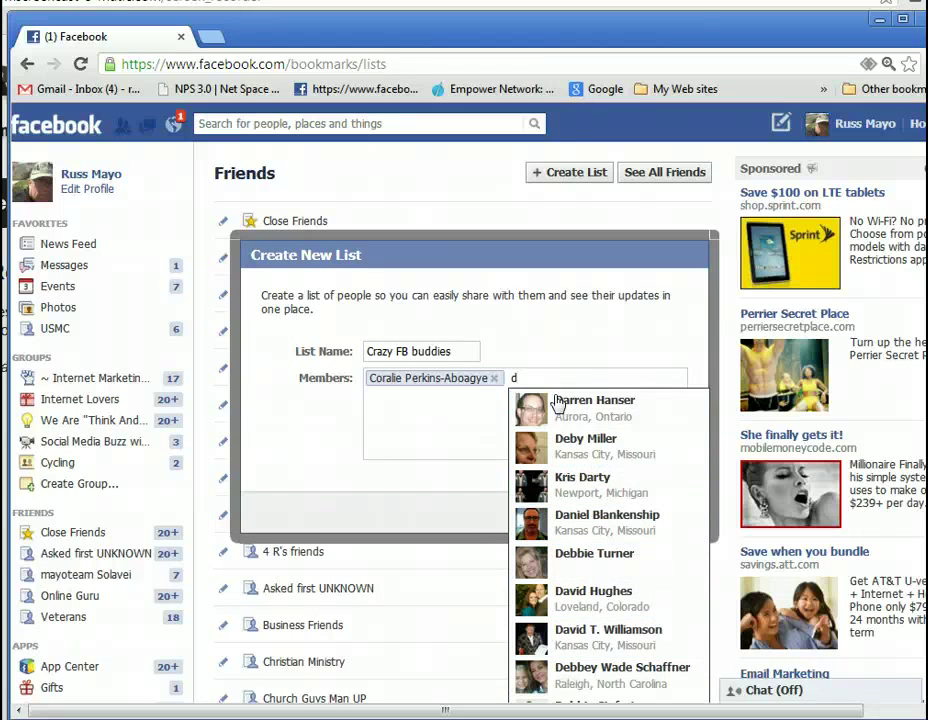
{"action": "left_click", "coordinate": [480, 416]}
{"action": "key", "text": "BackSpace"}
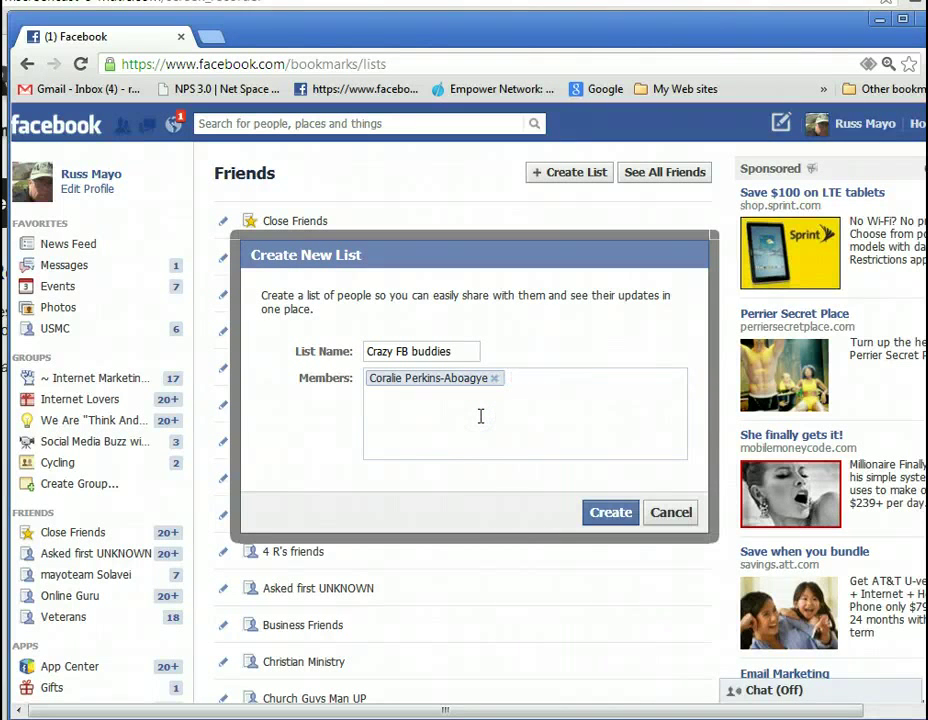
- Create the Crazy FB buddies list and look over its Manage options
{"action": "left_click", "coordinate": [615, 512]}
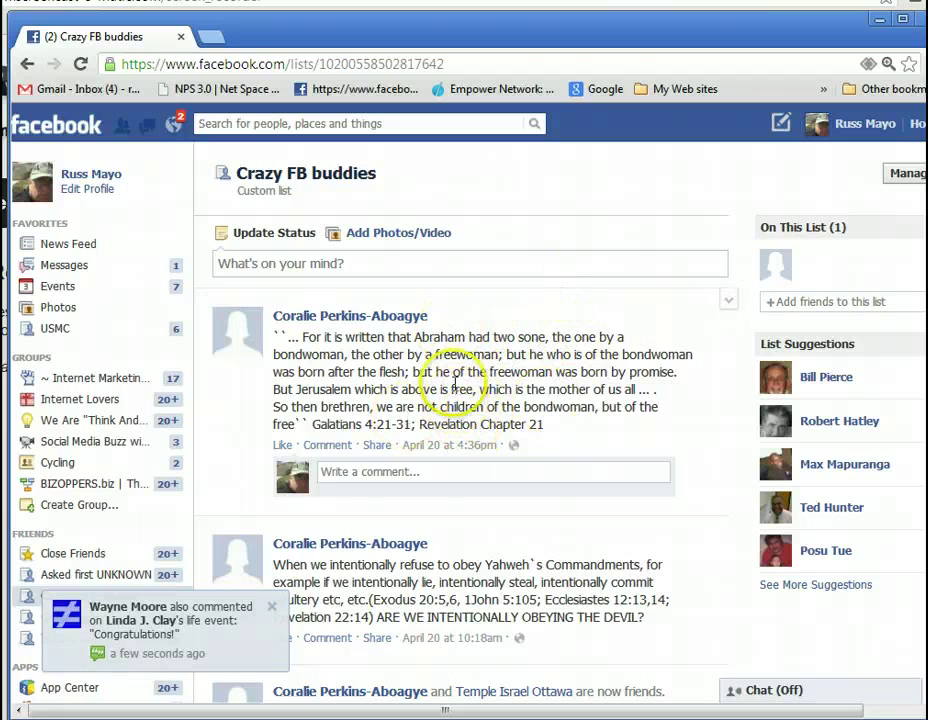
{"action": "left_click", "coordinate": [907, 173]}
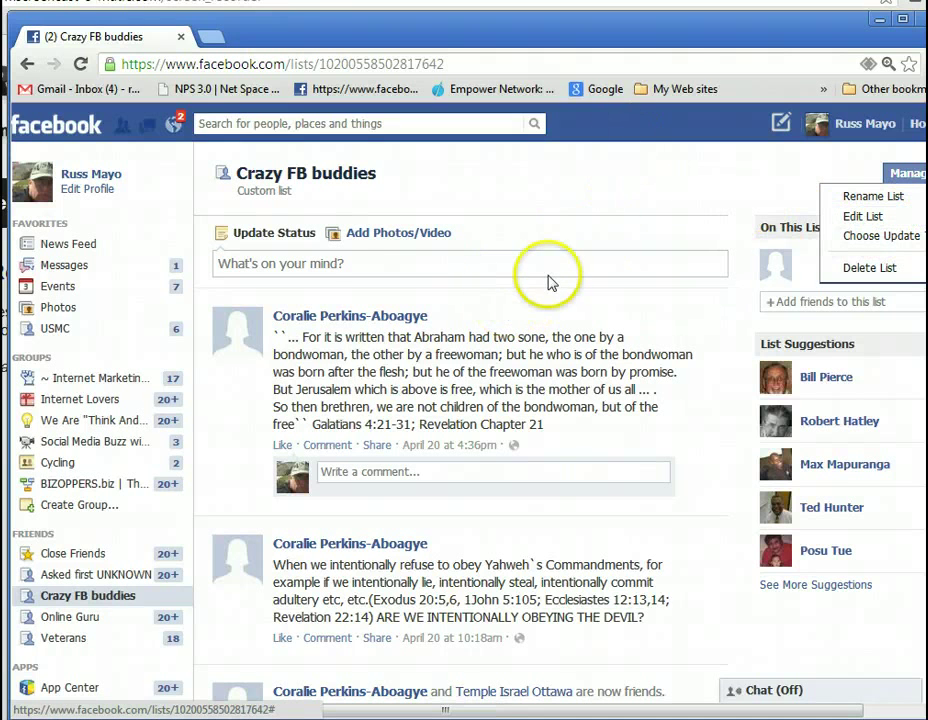
{"action": "left_click", "coordinate": [444, 123]}
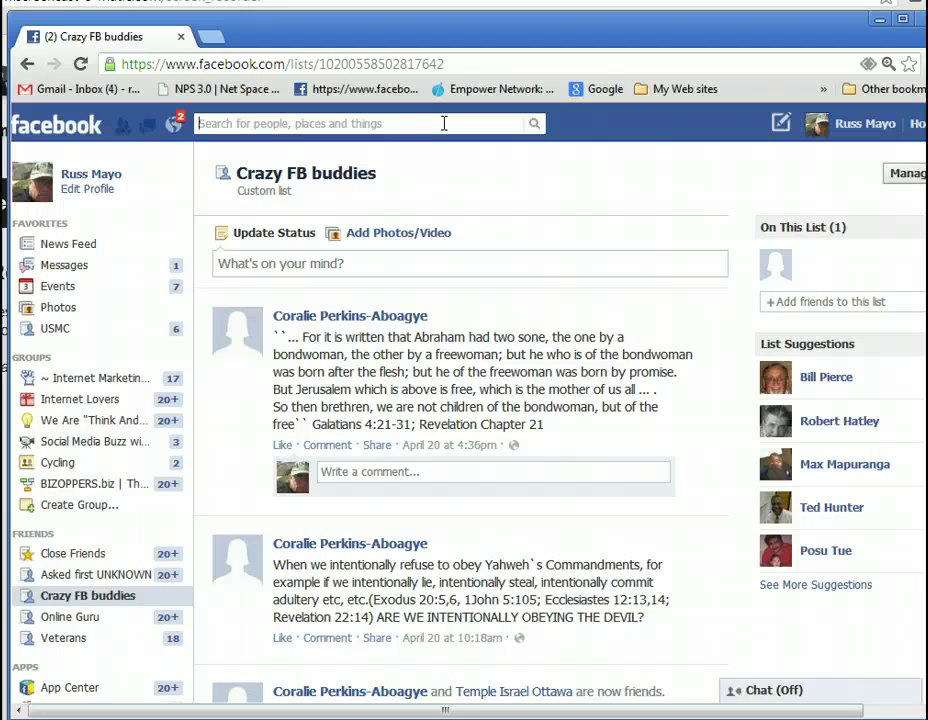
- Search 'co' to open the friend's profile and uncheck Show in News Feed
{"action": "type", "text": "co"}
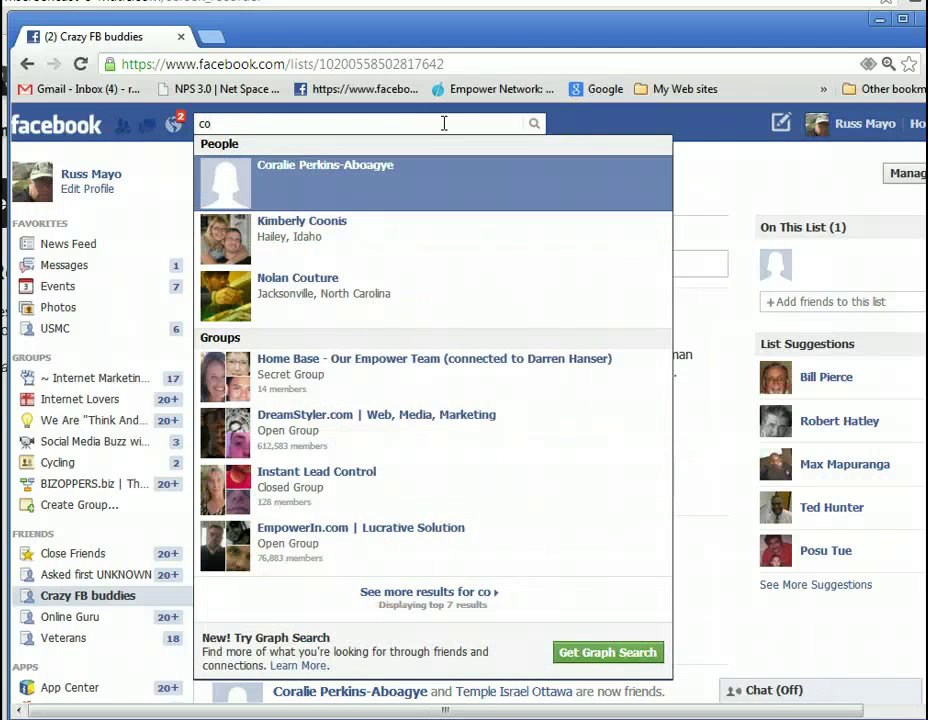
{"action": "key", "text": "Return"}
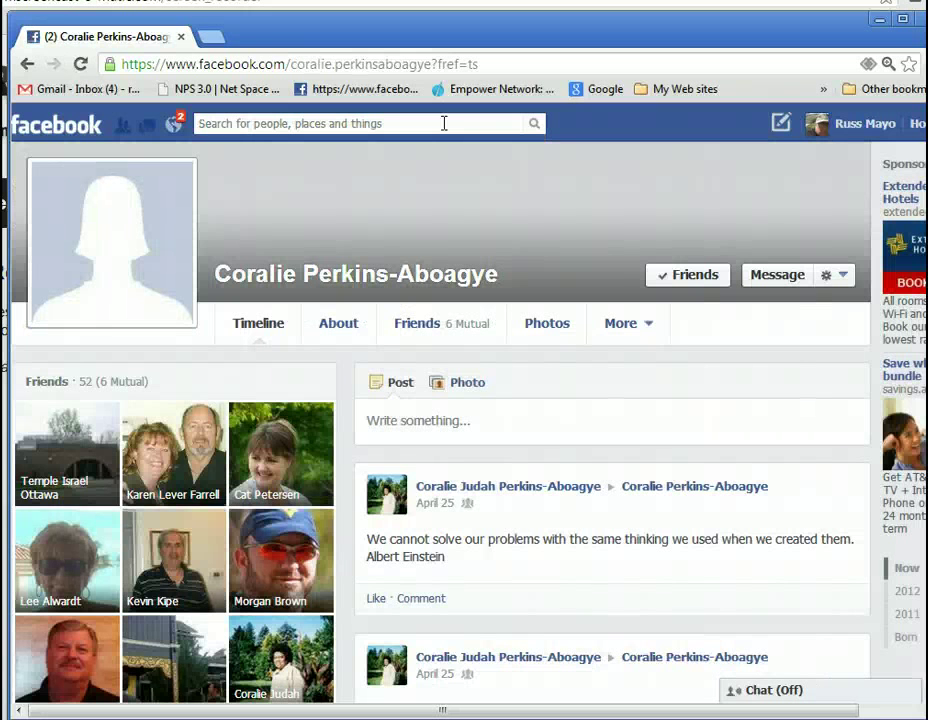
{"action": "left_click", "coordinate": [692, 280]}
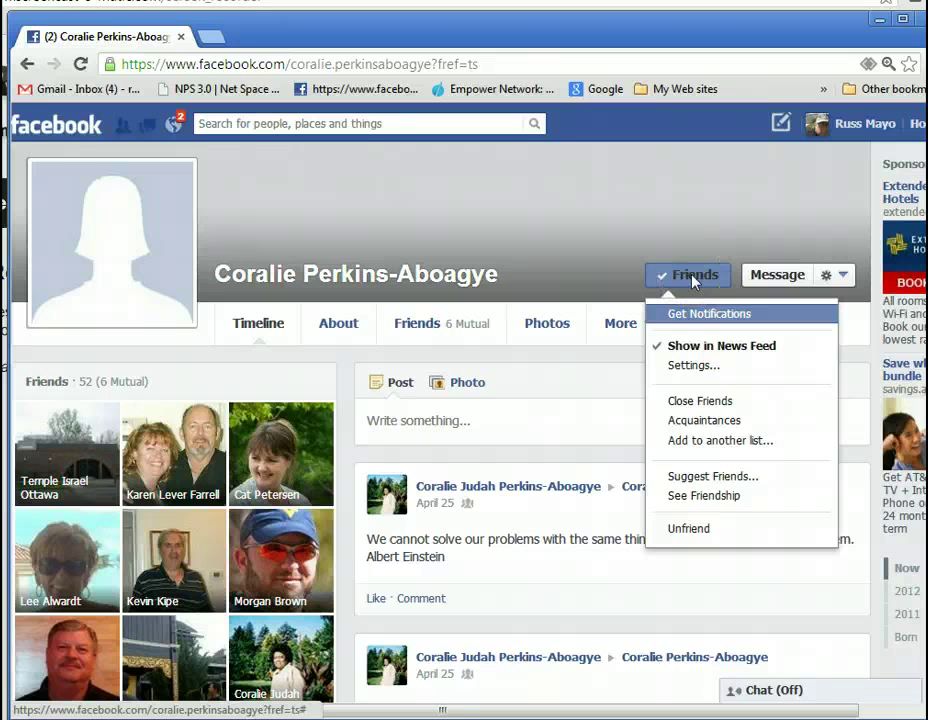
{"action": "left_click", "coordinate": [703, 346]}
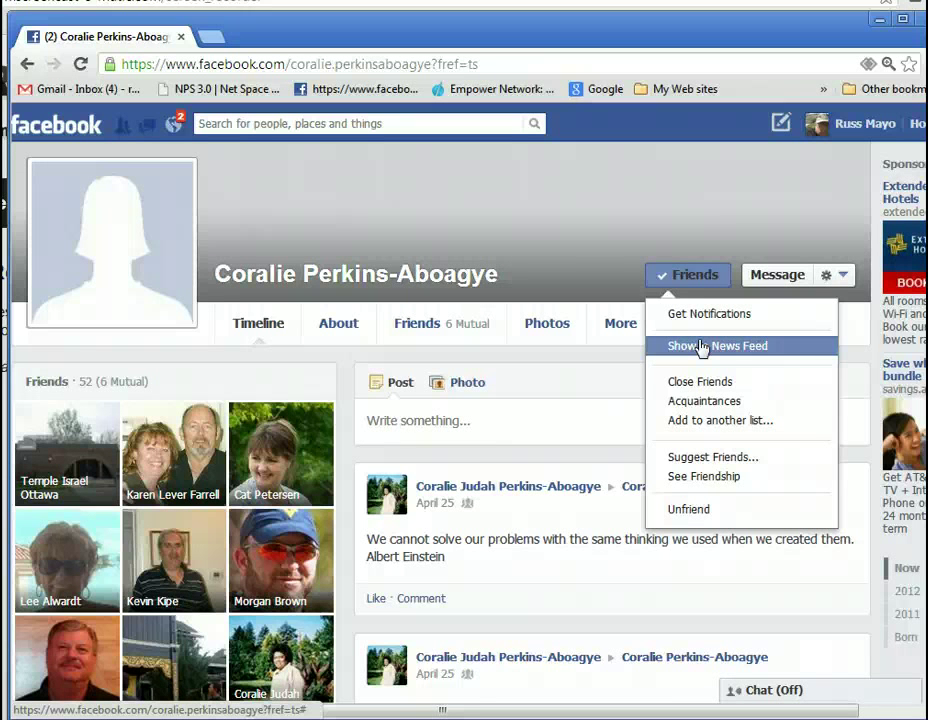
- Keep her in the Crazy FB buddies list via Add to another list
{"action": "left_click", "coordinate": [709, 422]}
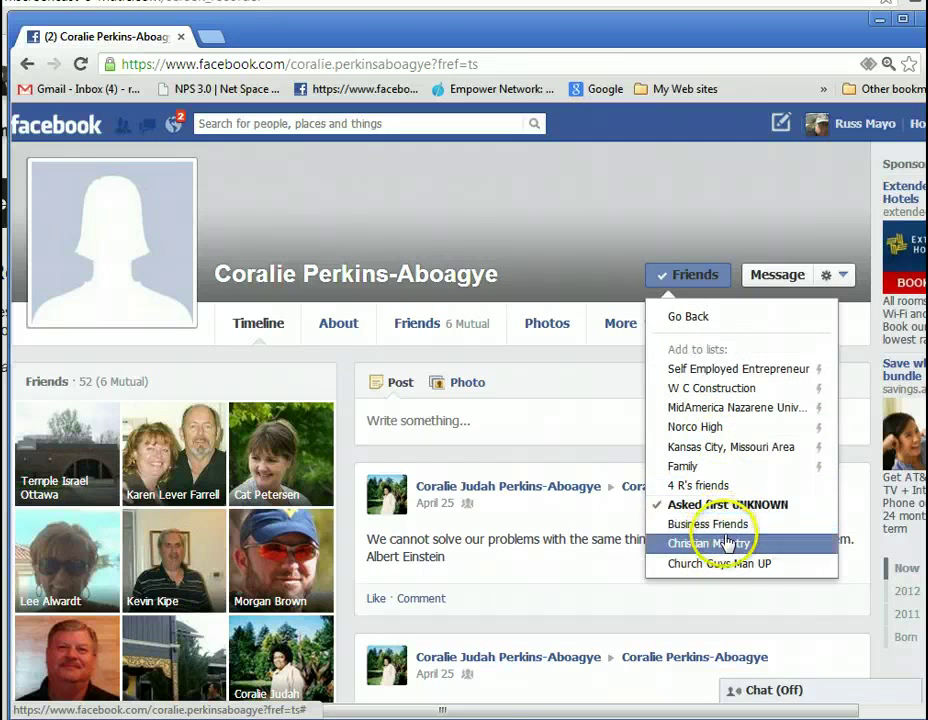
{"action": "scroll", "coordinate": [728, 555], "scroll_direction": "down", "scroll_amount": 4}
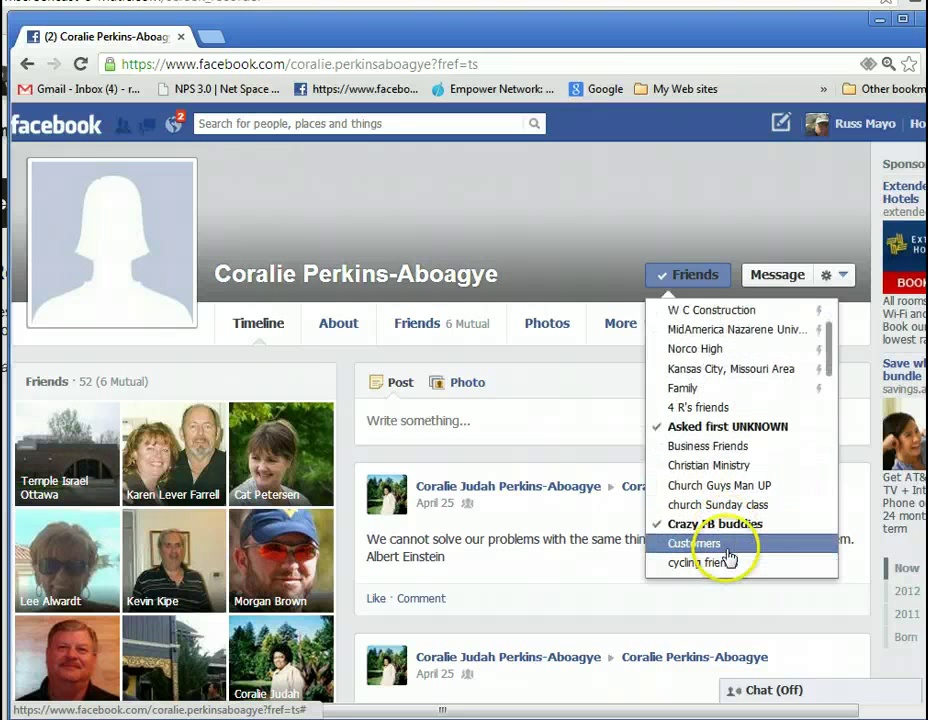
{"action": "key", "text": "Up"}
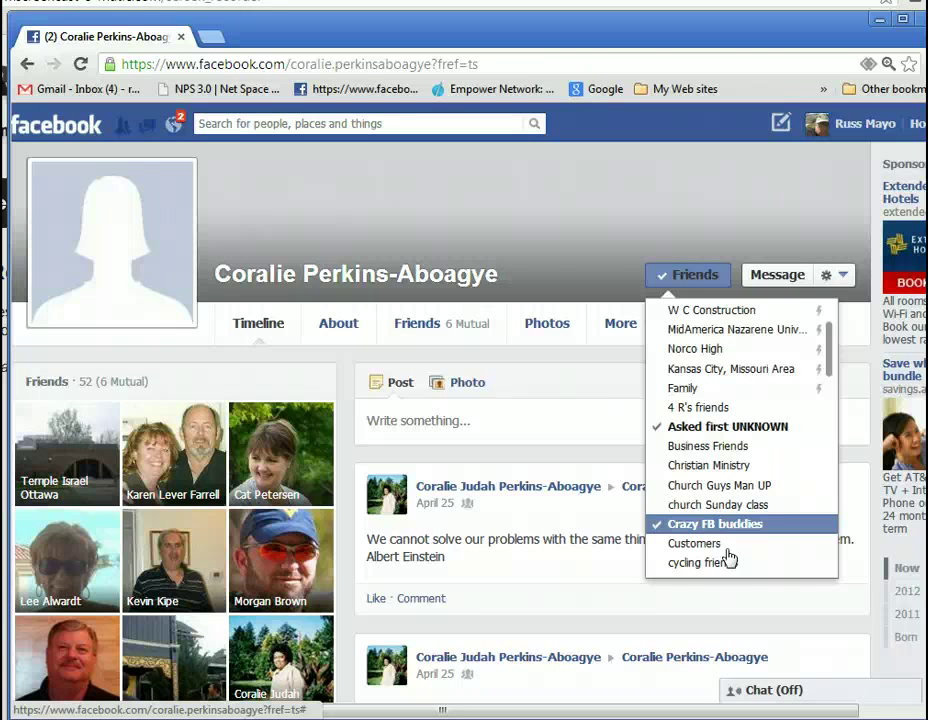
{"action": "left_click", "coordinate": [918, 125]}
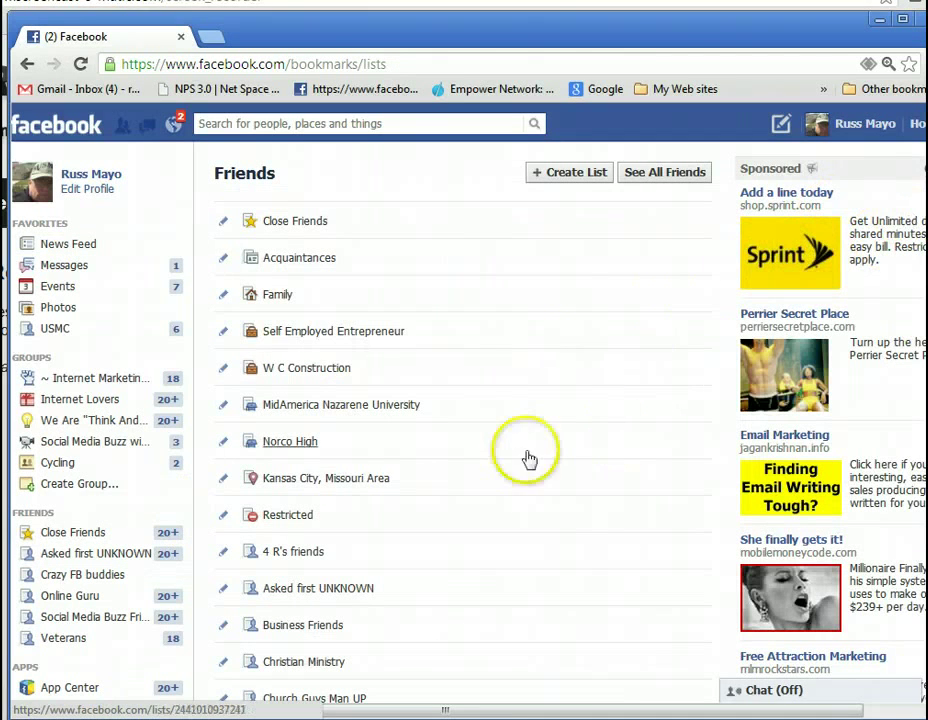
{"action": "scroll", "coordinate": [546, 432], "scroll_direction": "down", "scroll_amount": 12}
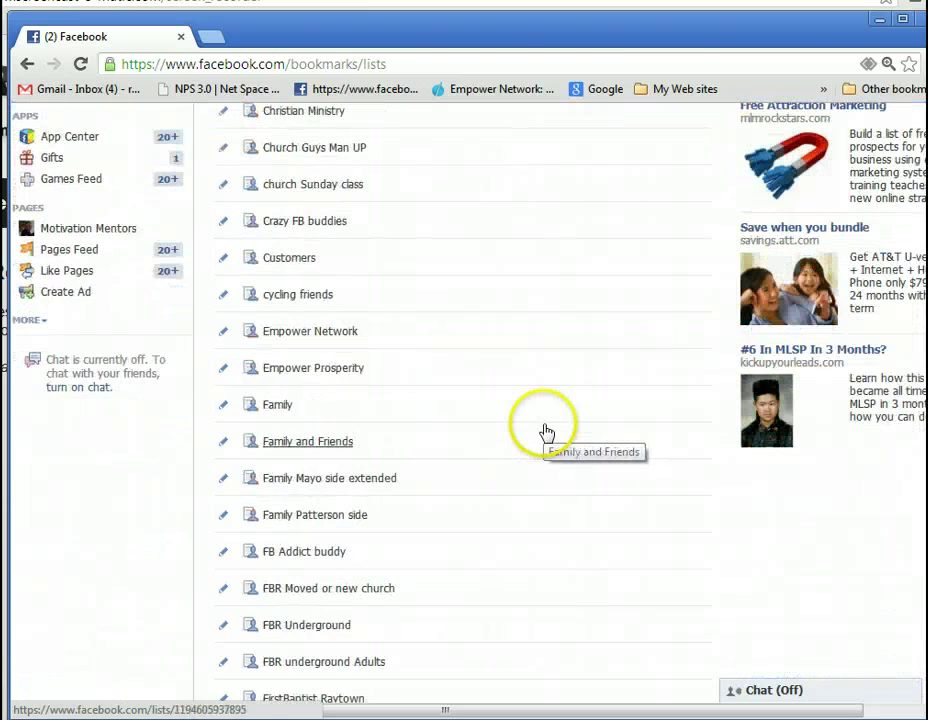
{"action": "scroll", "coordinate": [546, 432], "scroll_direction": "down", "scroll_amount": 10}
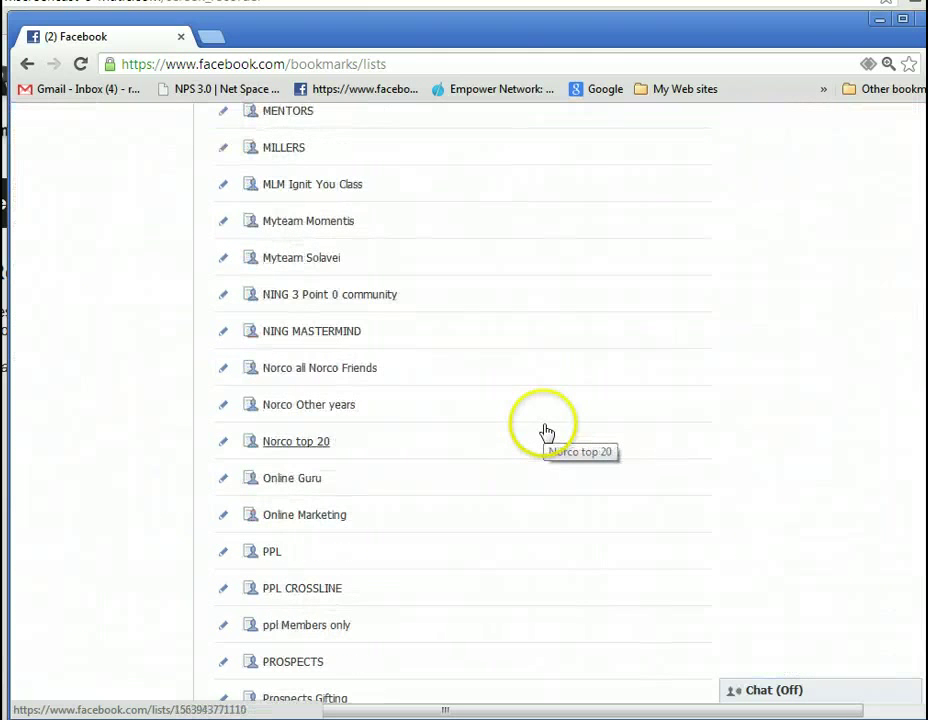
{"action": "scroll", "coordinate": [546, 432], "scroll_direction": "down", "scroll_amount": 6}
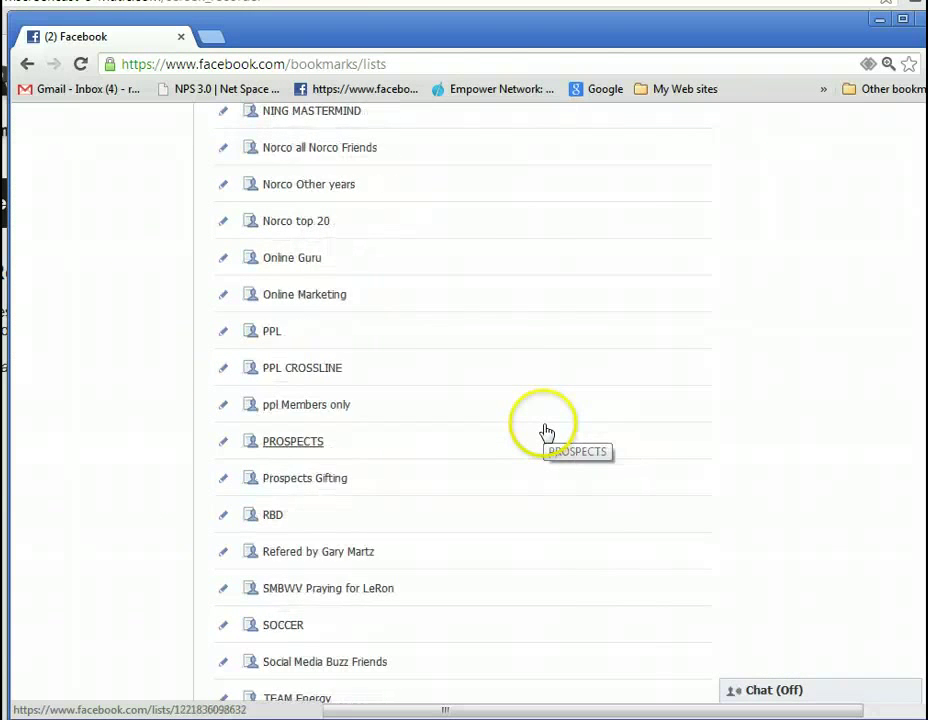
{"action": "scroll", "coordinate": [546, 432], "scroll_direction": "down", "scroll_amount": 1}
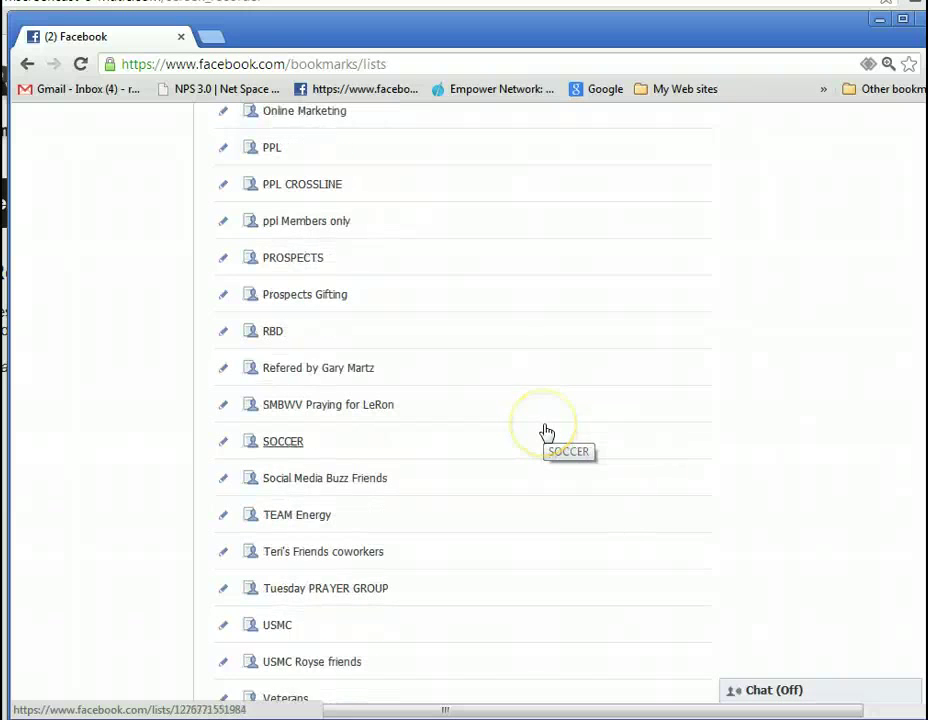
{"action": "scroll", "coordinate": [546, 432], "scroll_direction": "down", "scroll_amount": 3}
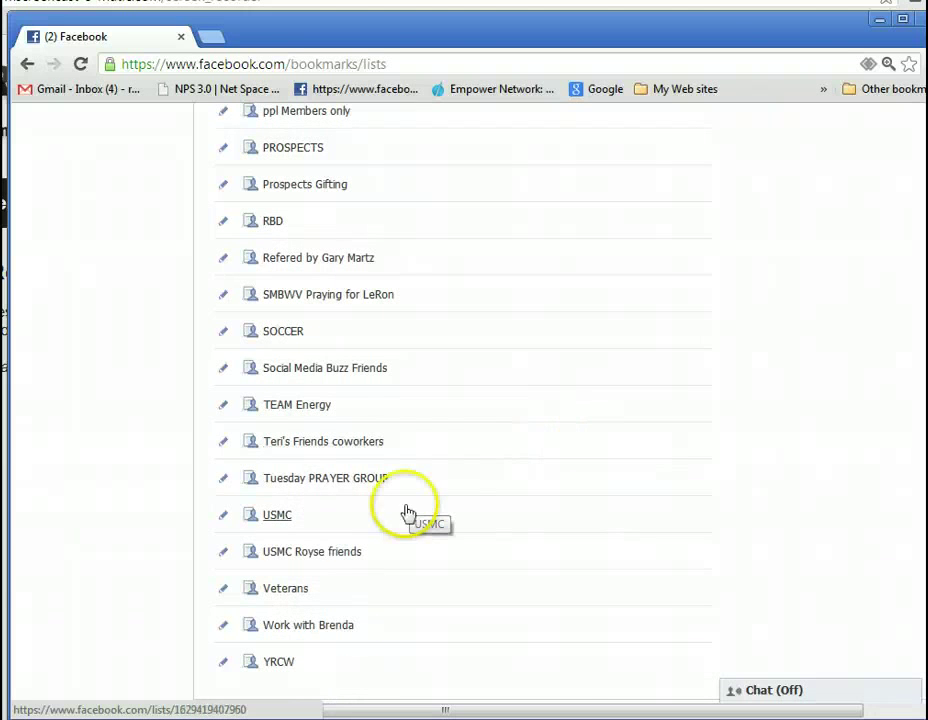
- Browse the USMC list's feed of 19 people, then go back to the Facebook home page
{"action": "left_click", "coordinate": [278, 516]}
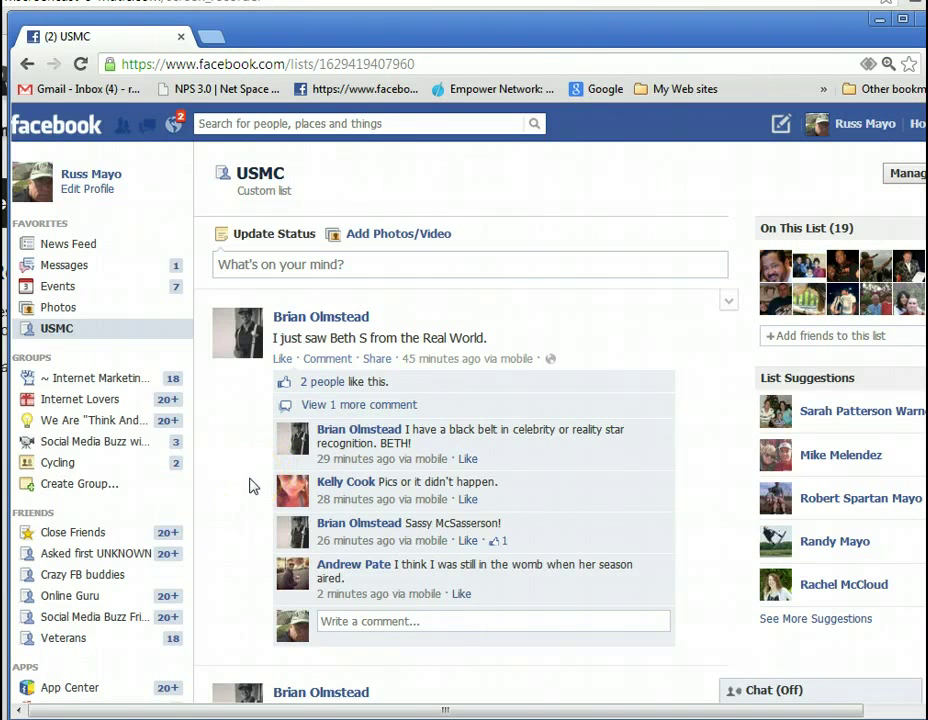
{"action": "scroll", "coordinate": [250, 485], "scroll_direction": "down", "scroll_amount": 7}
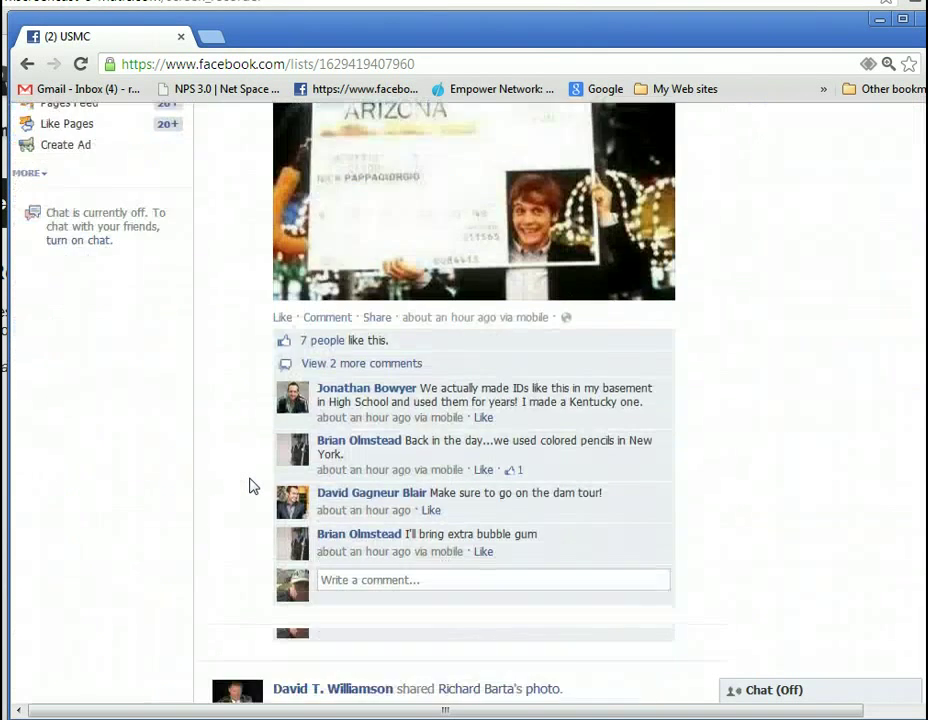
{"action": "scroll", "coordinate": [250, 485], "scroll_direction": "down", "scroll_amount": 7}
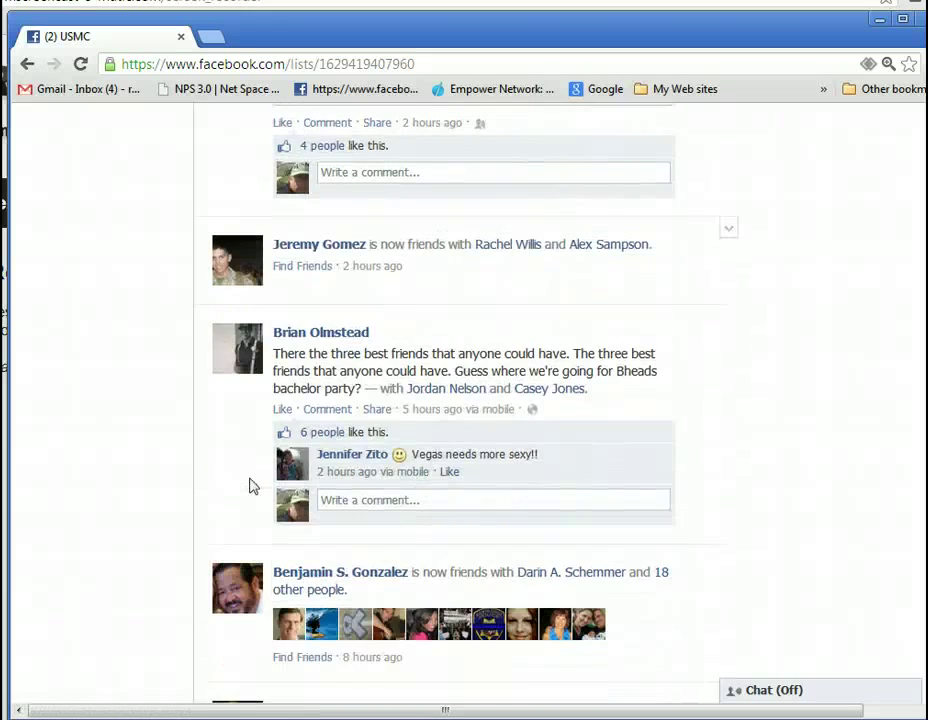
{"action": "scroll", "coordinate": [250, 485], "scroll_direction": "down", "scroll_amount": 8}
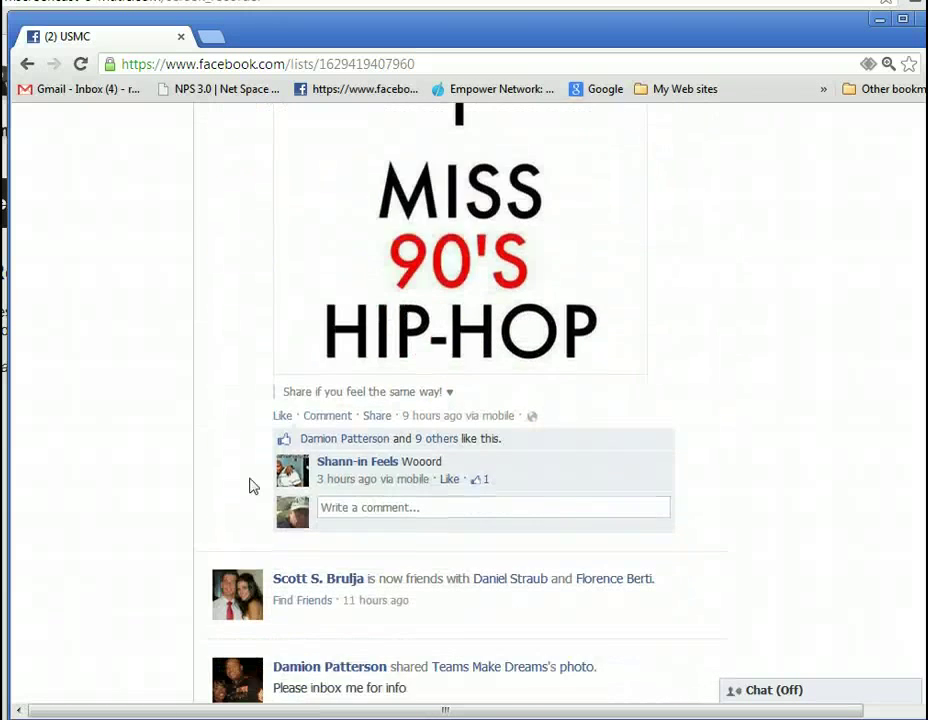
{"action": "scroll", "coordinate": [250, 485], "scroll_direction": "down", "scroll_amount": 1}
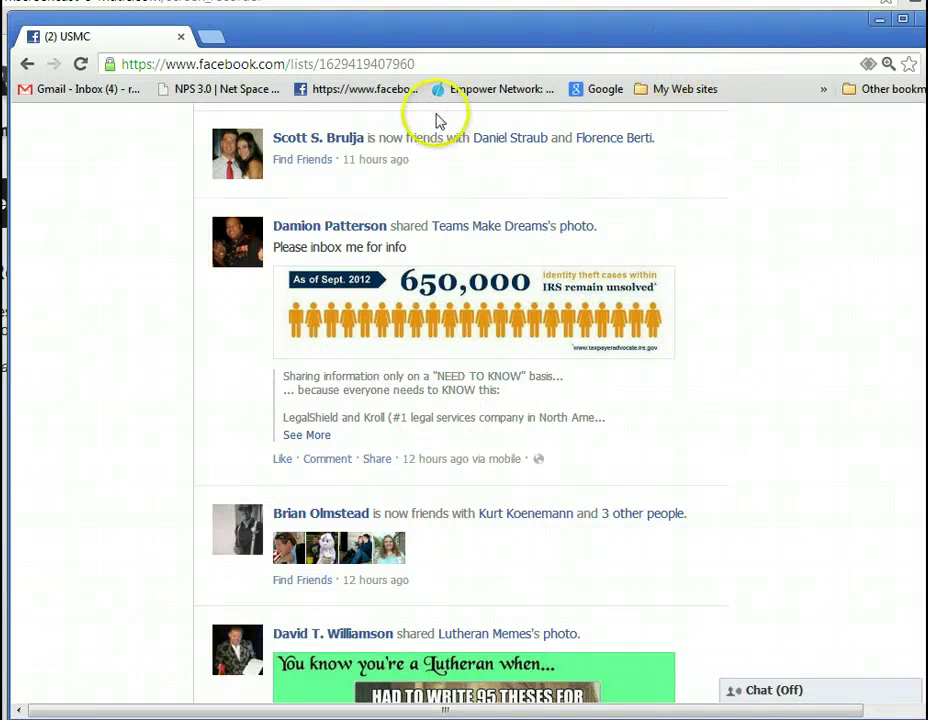
{"action": "left_click", "coordinate": [380, 90]}
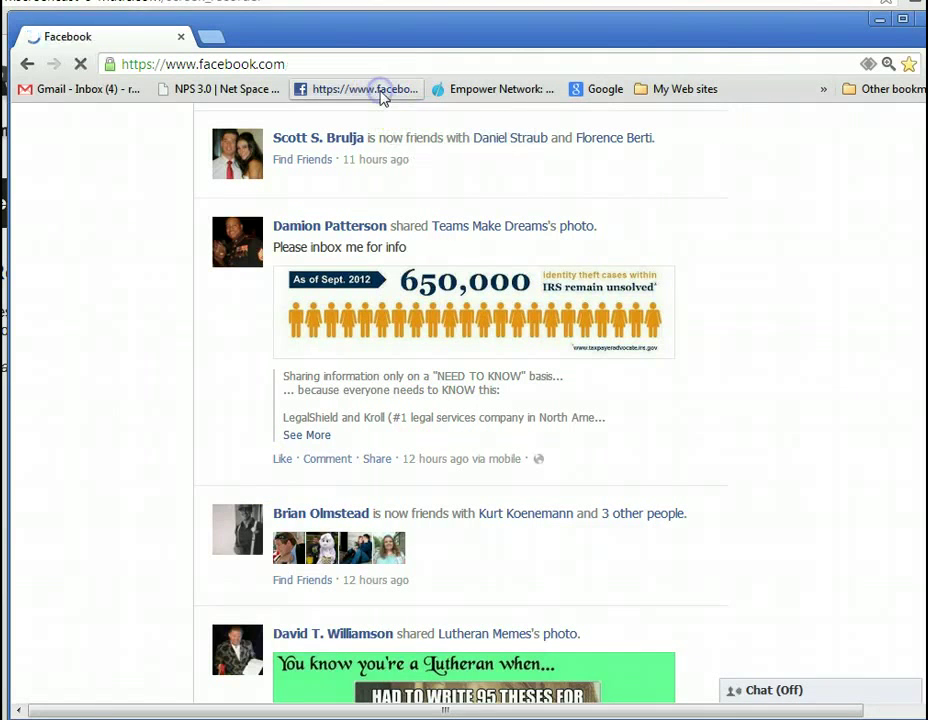